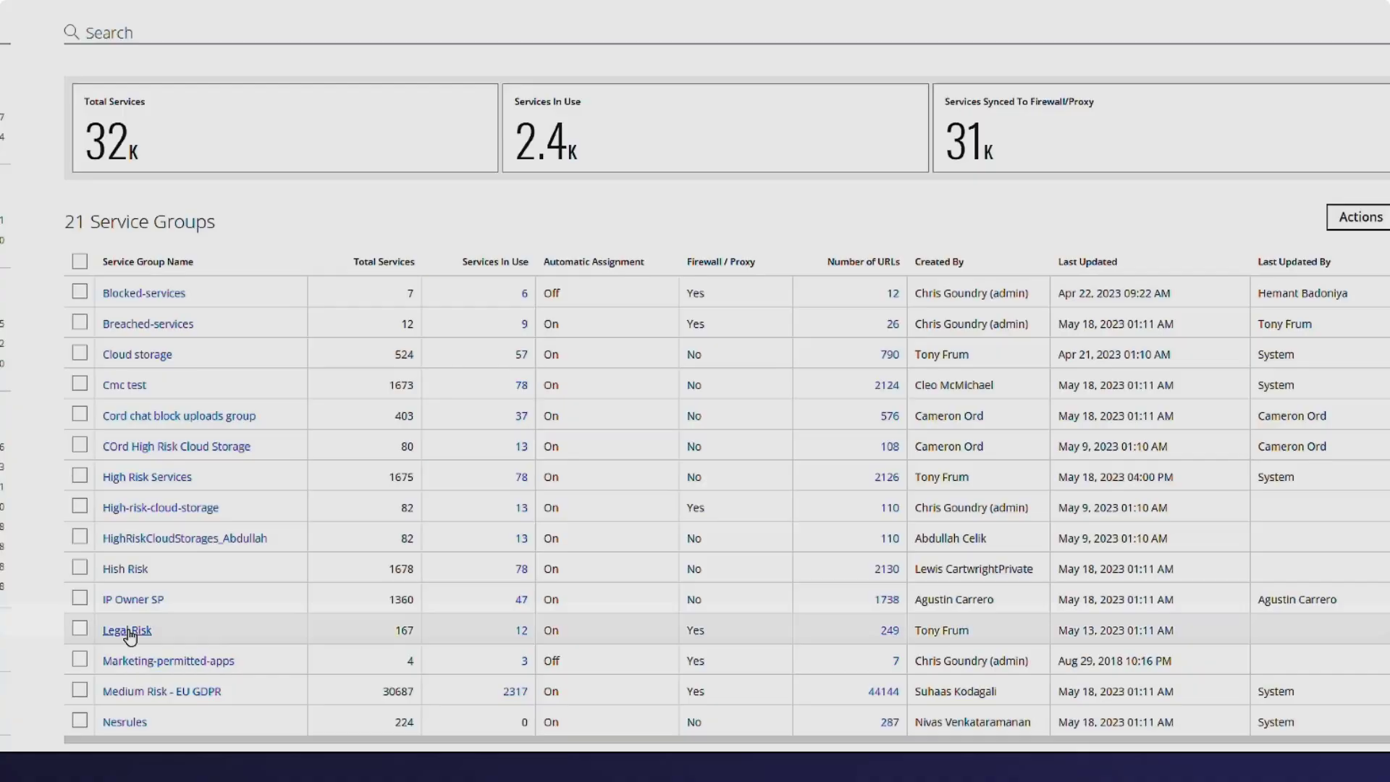
Check the Legal Risk group's auto-assignment rule, which matches IP Ownership Policy 'SP Owns'
{"action": "left_click", "coordinate": [77, 620]}
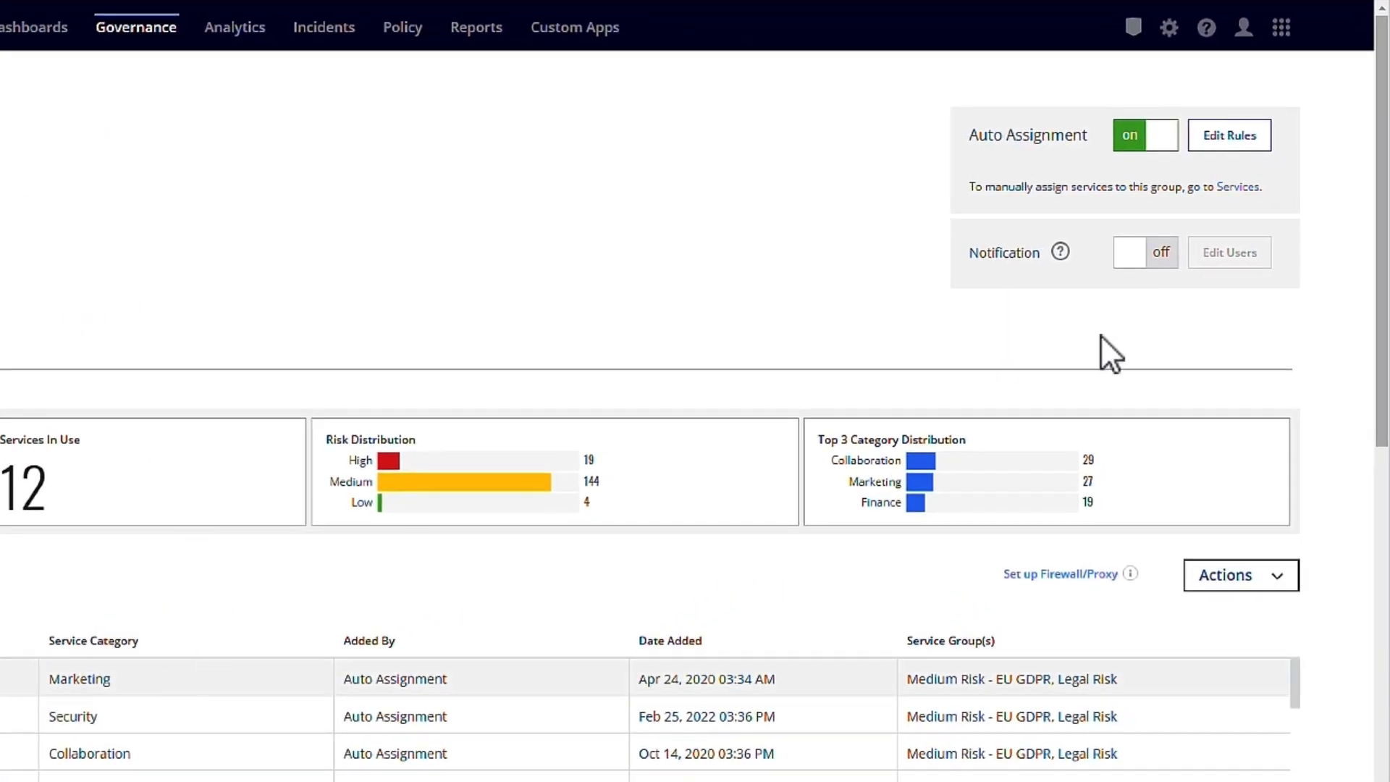
{"action": "left_click", "coordinate": [1223, 154]}
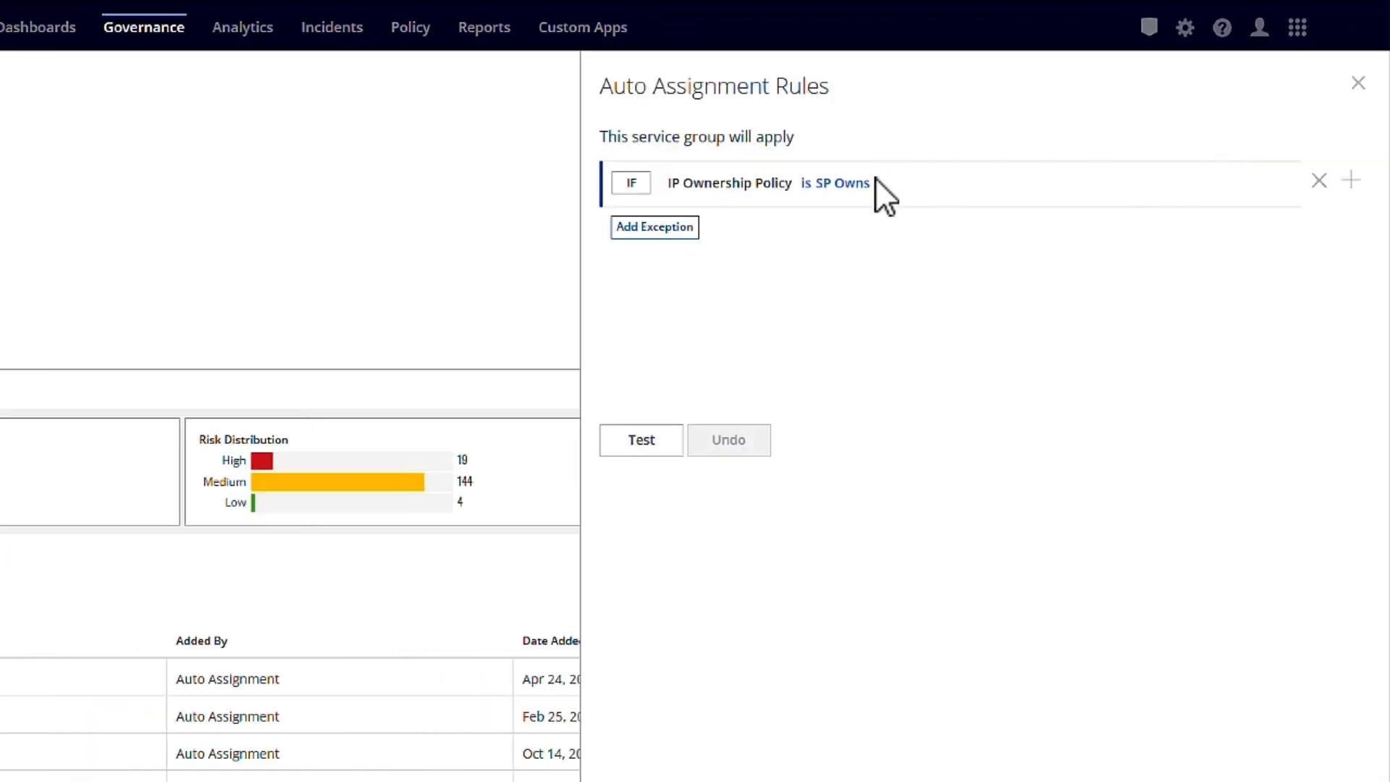
{"action": "left_click", "coordinate": [843, 186]}
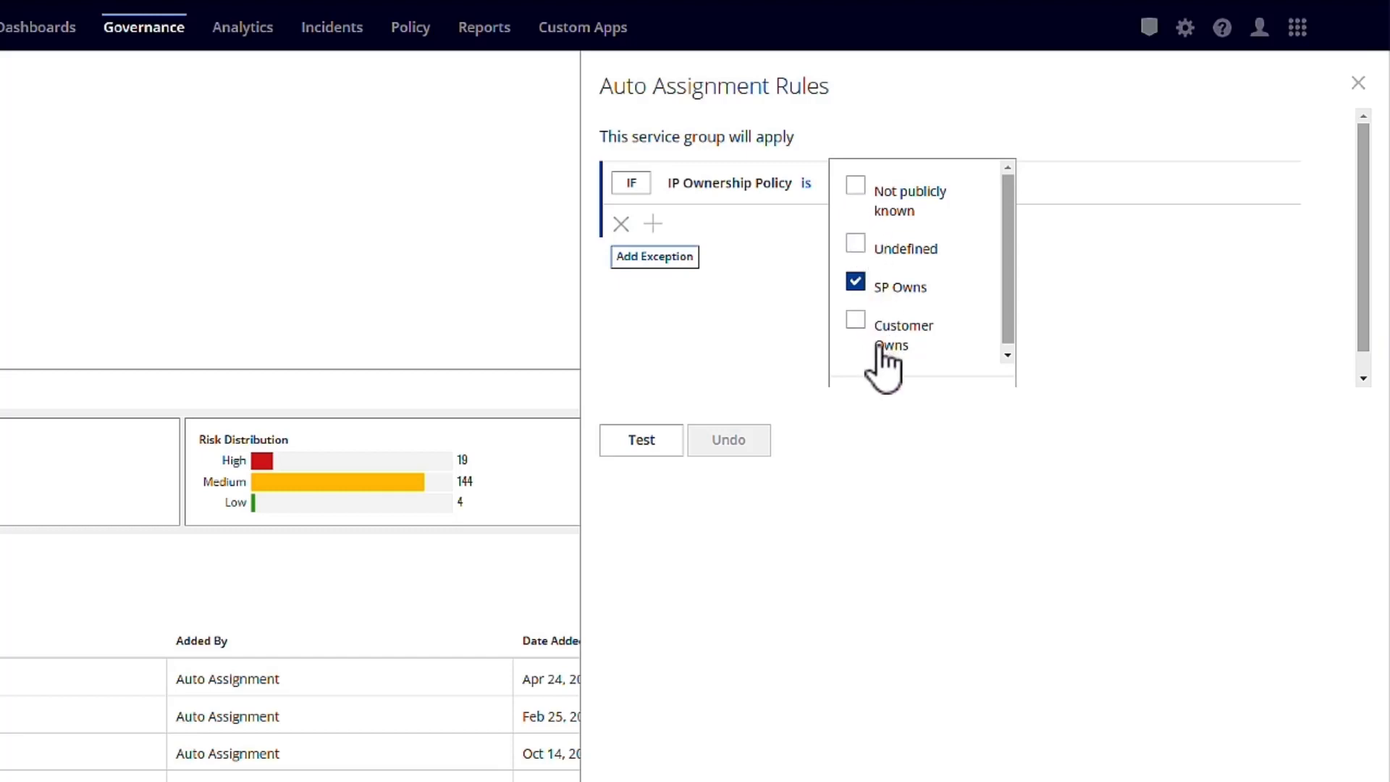
{"action": "left_click", "coordinate": [1360, 84]}
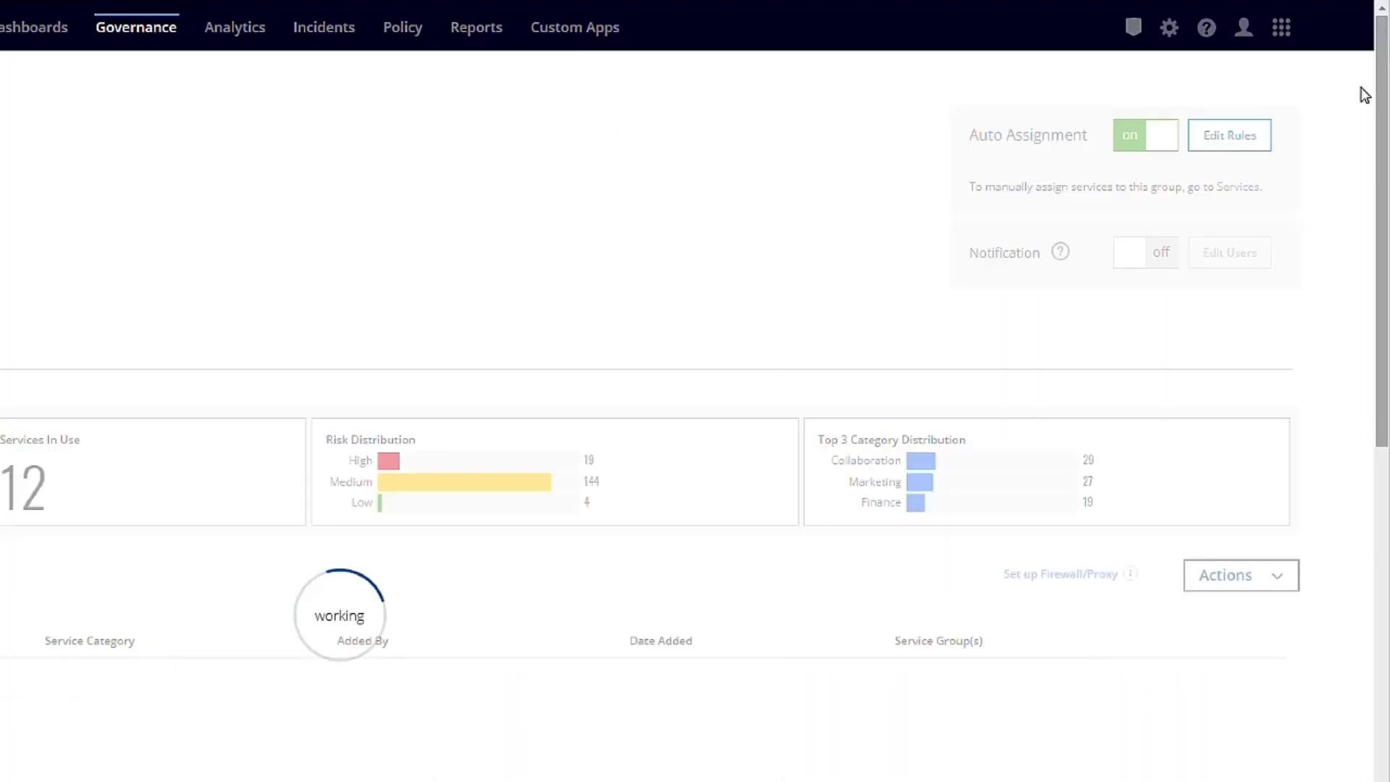
Search the Cloud Registry for 'Sourceforge' and filter it to the SourceForge service
{"action": "mouse_move", "coordinate": [150, 36]}
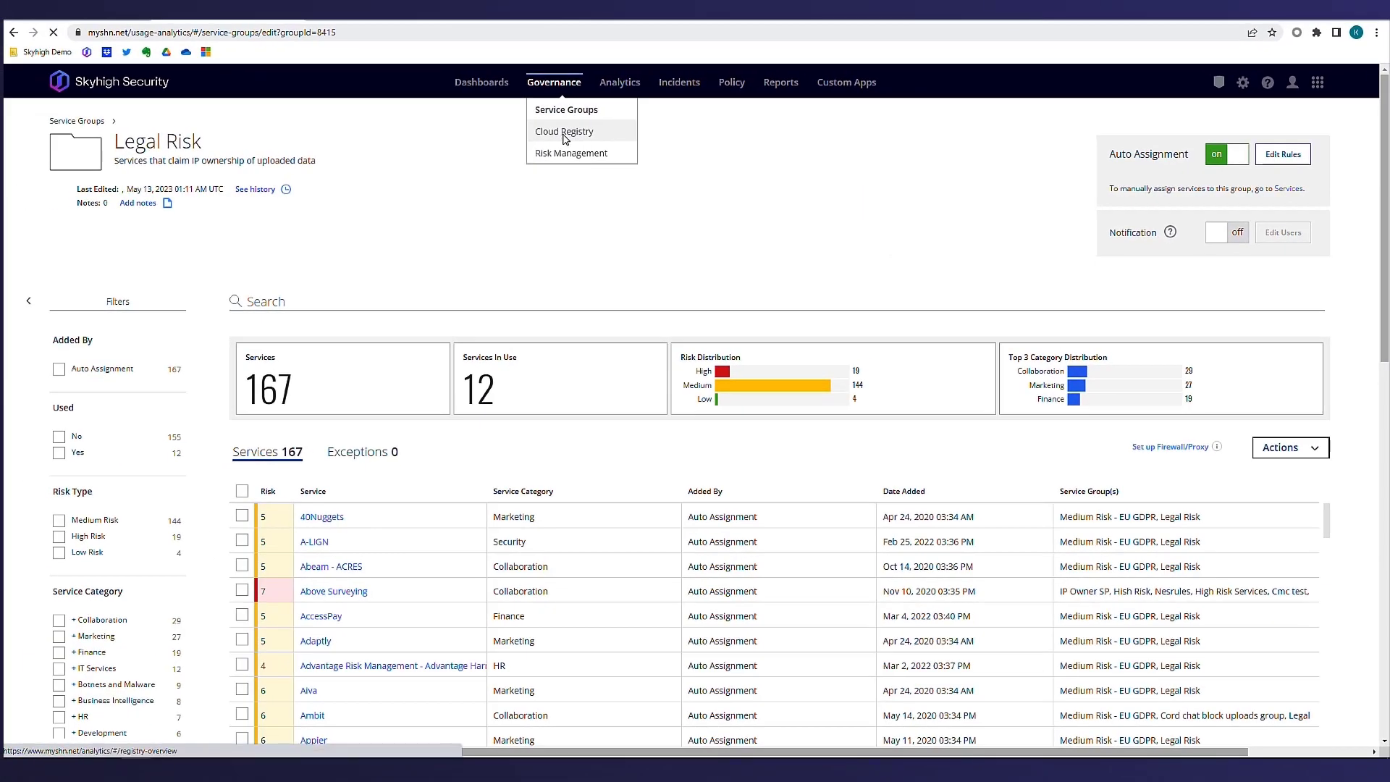
{"action": "left_click", "coordinate": [455, 123]}
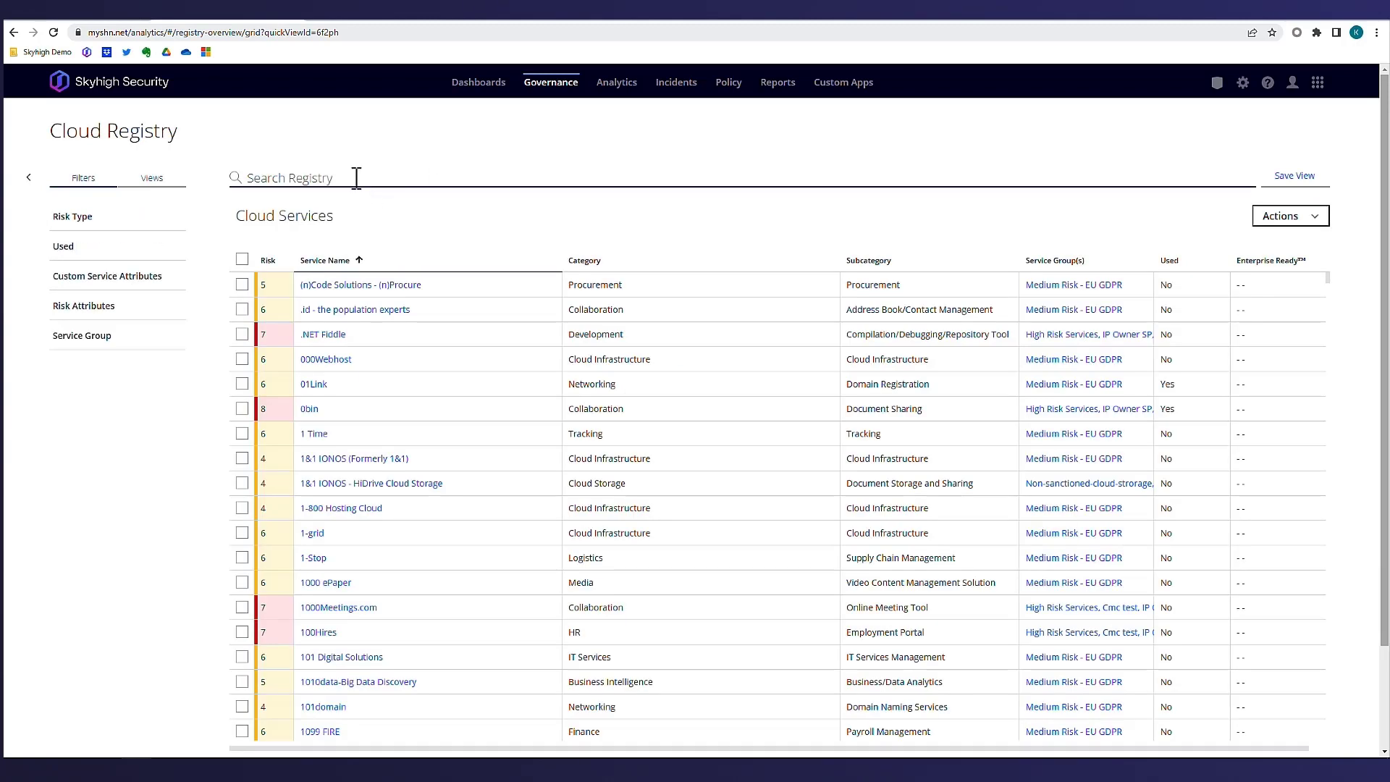
{"action": "type", "text": "Sour"}
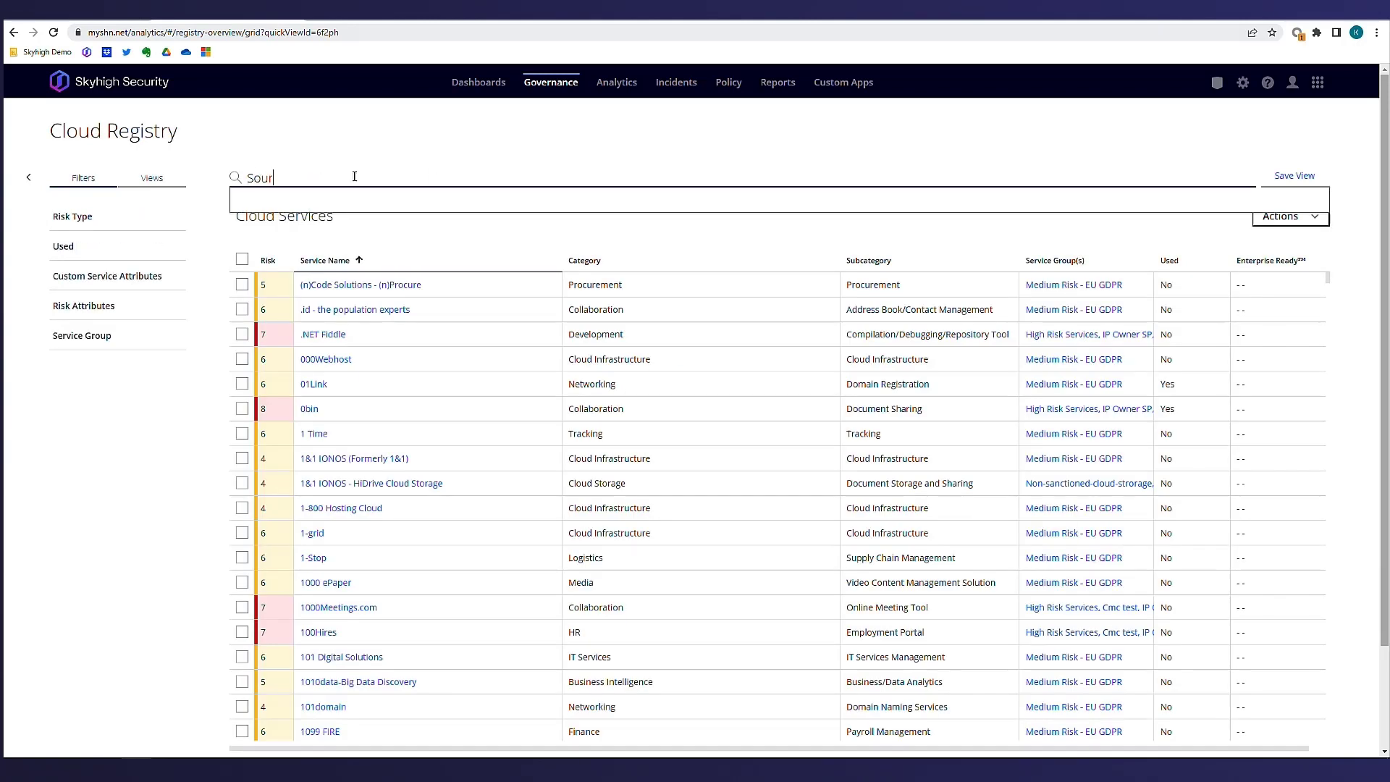
{"action": "type", "text": "ceforge"}
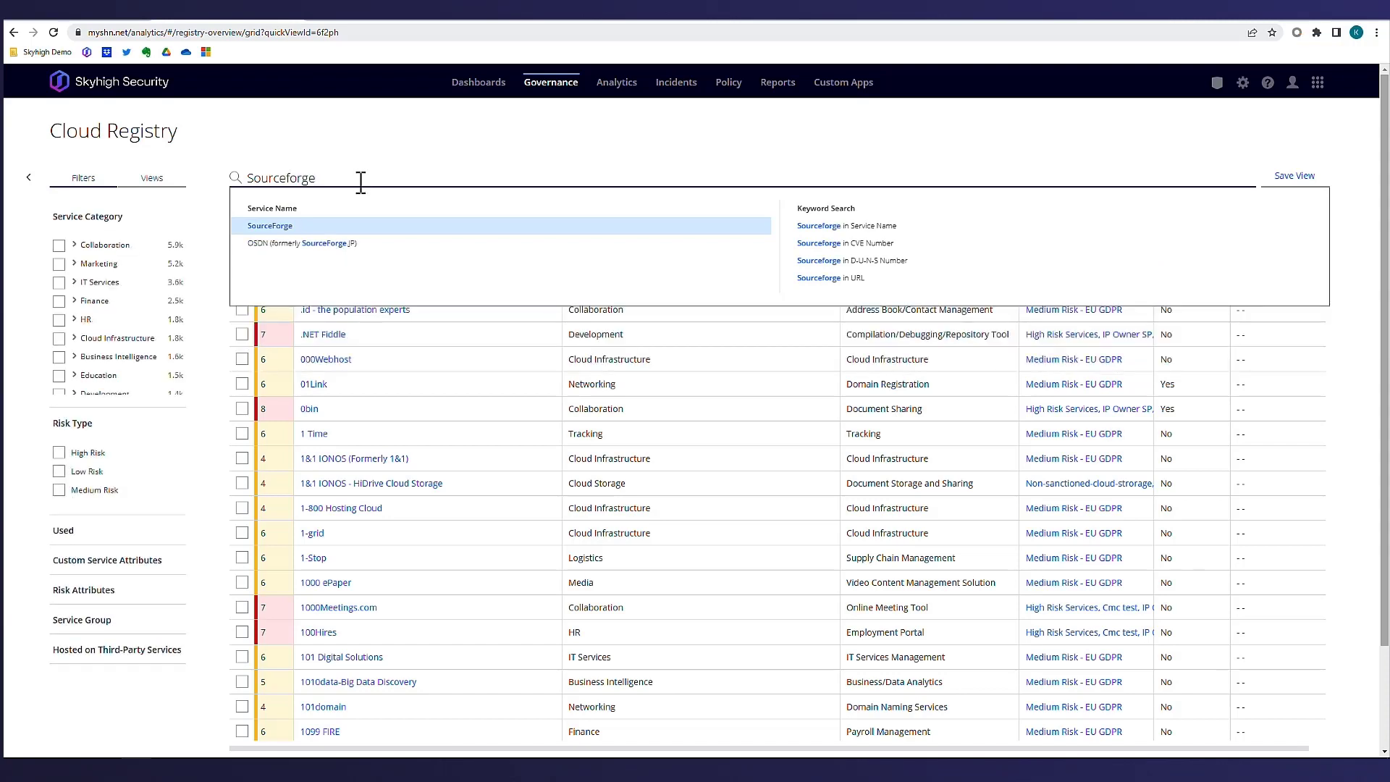
{"action": "left_click", "coordinate": [268, 227]}
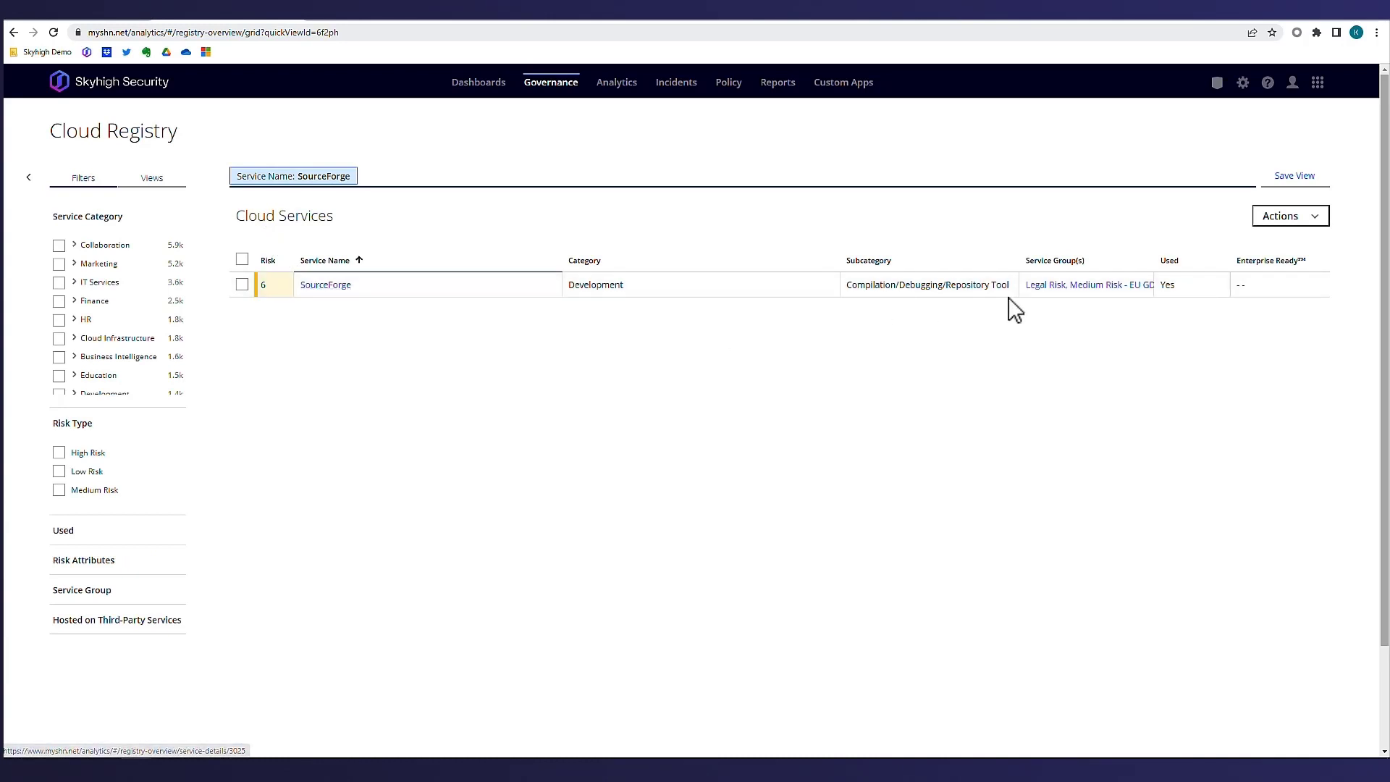
Show SourceForge's Risk tab and Legal score card: Legal Risk 5, IP Ownership Policy 'SP Owns'
{"action": "left_click", "coordinate": [321, 287]}
{"action": "left_click", "coordinate": [321, 286]}
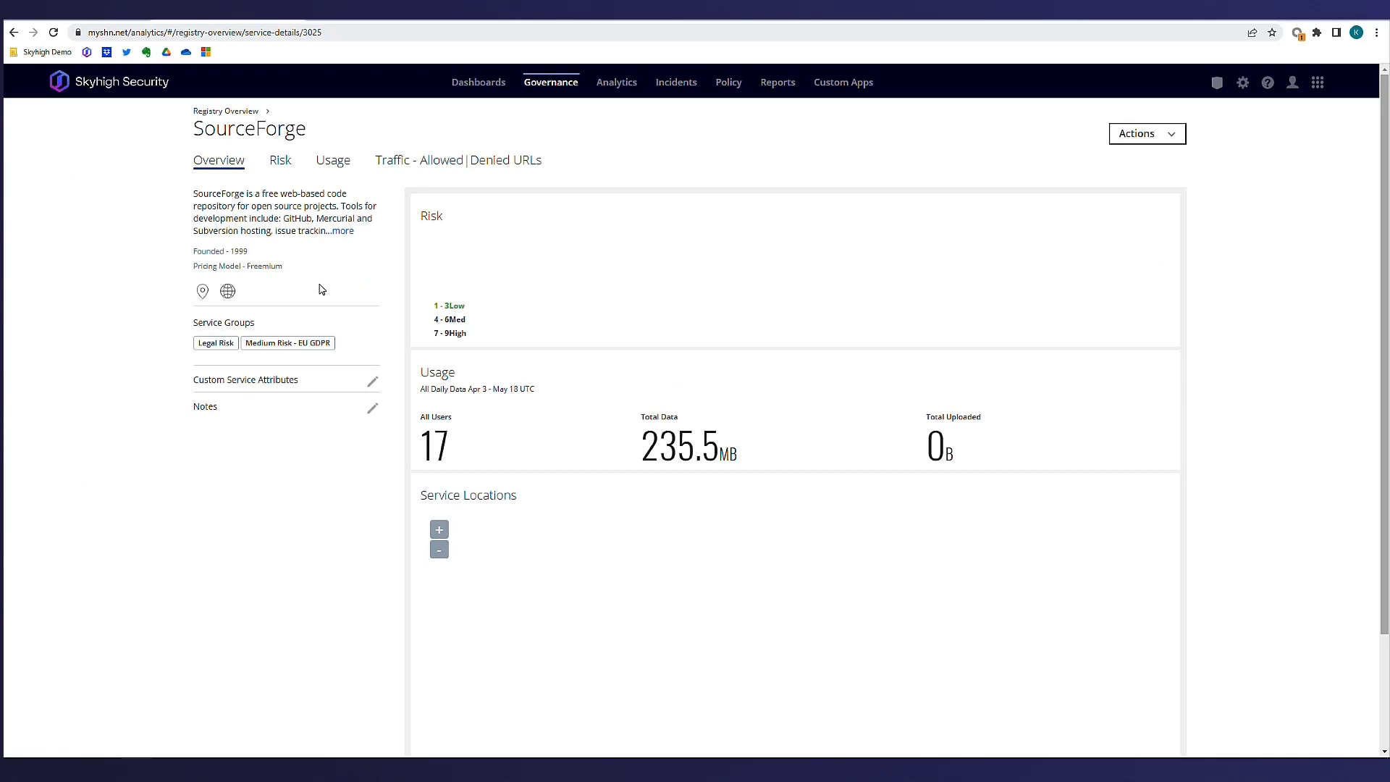
{"action": "left_click", "coordinate": [281, 162]}
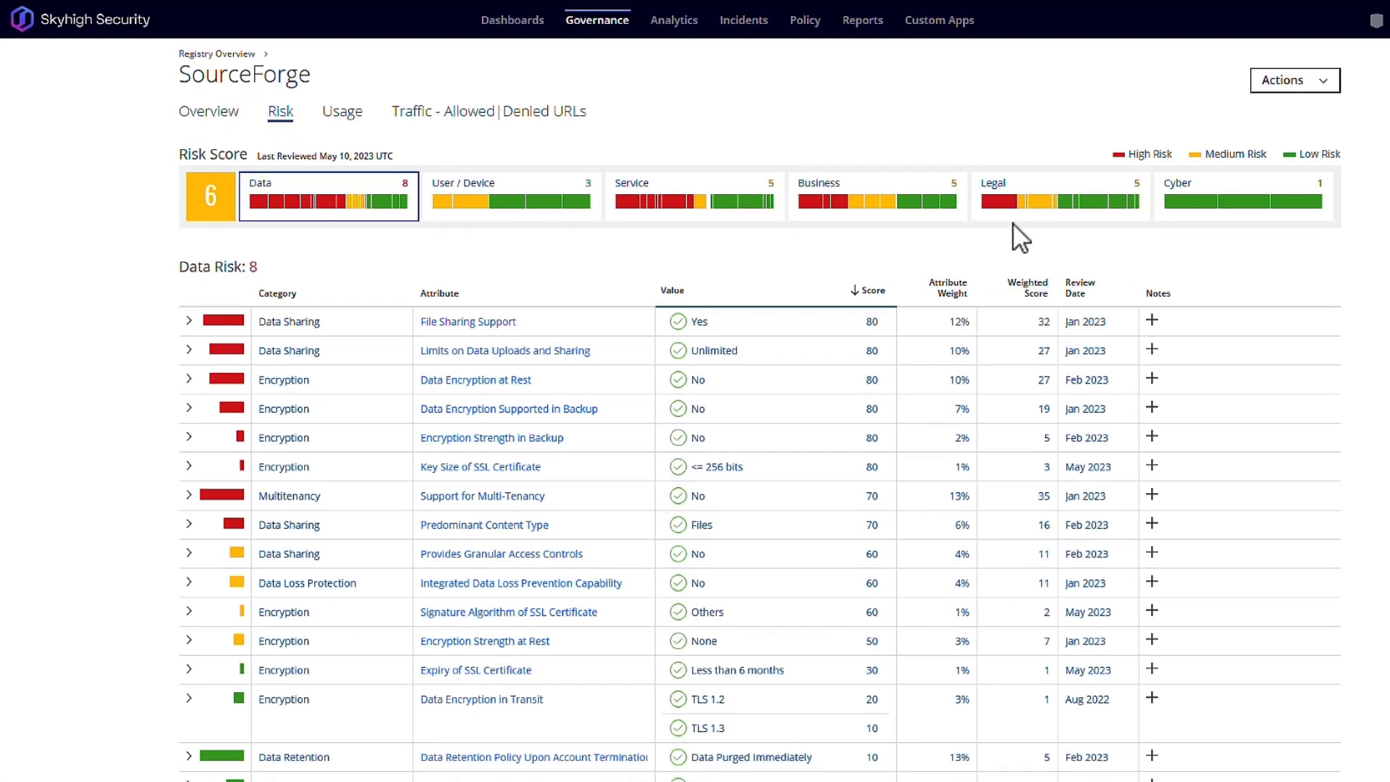
{"action": "left_click", "coordinate": [1038, 202]}
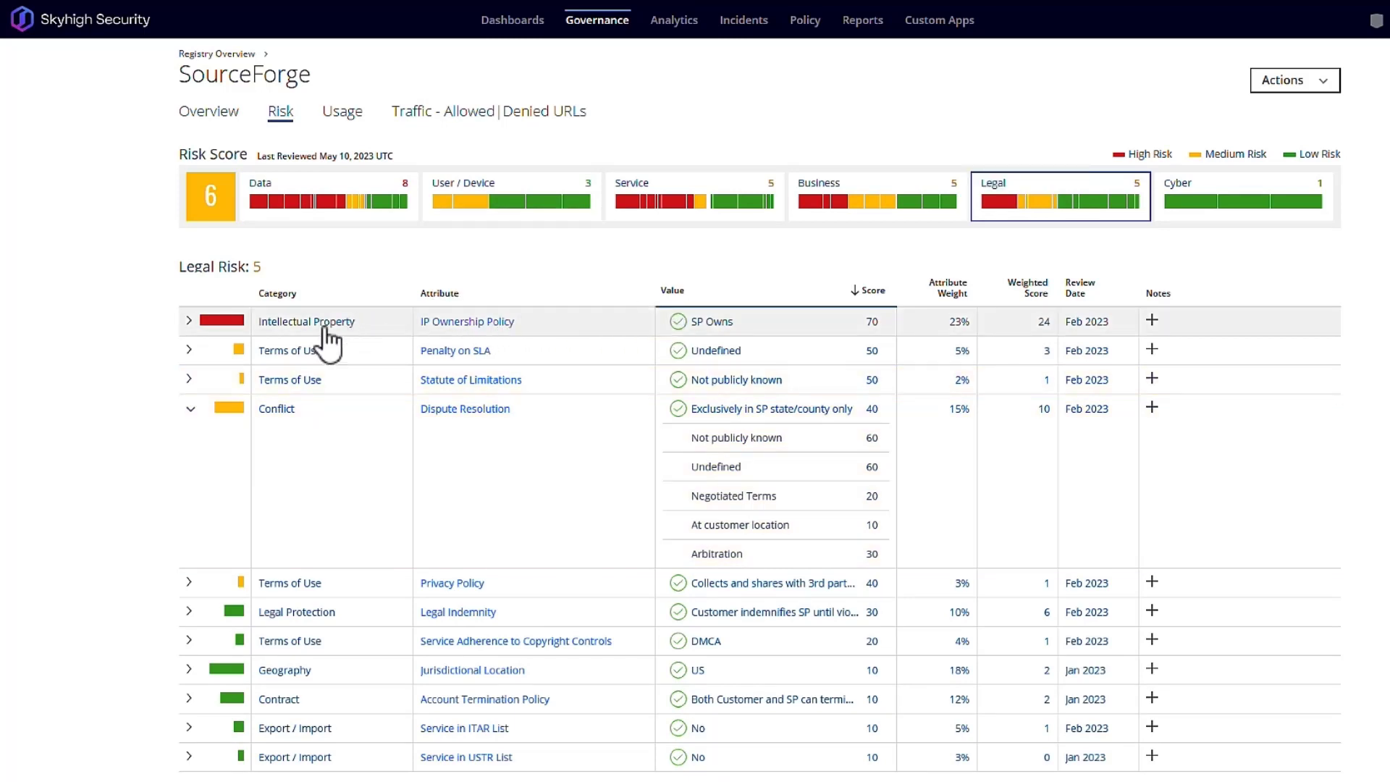
{"action": "mouse_move", "coordinate": [480, 330]}
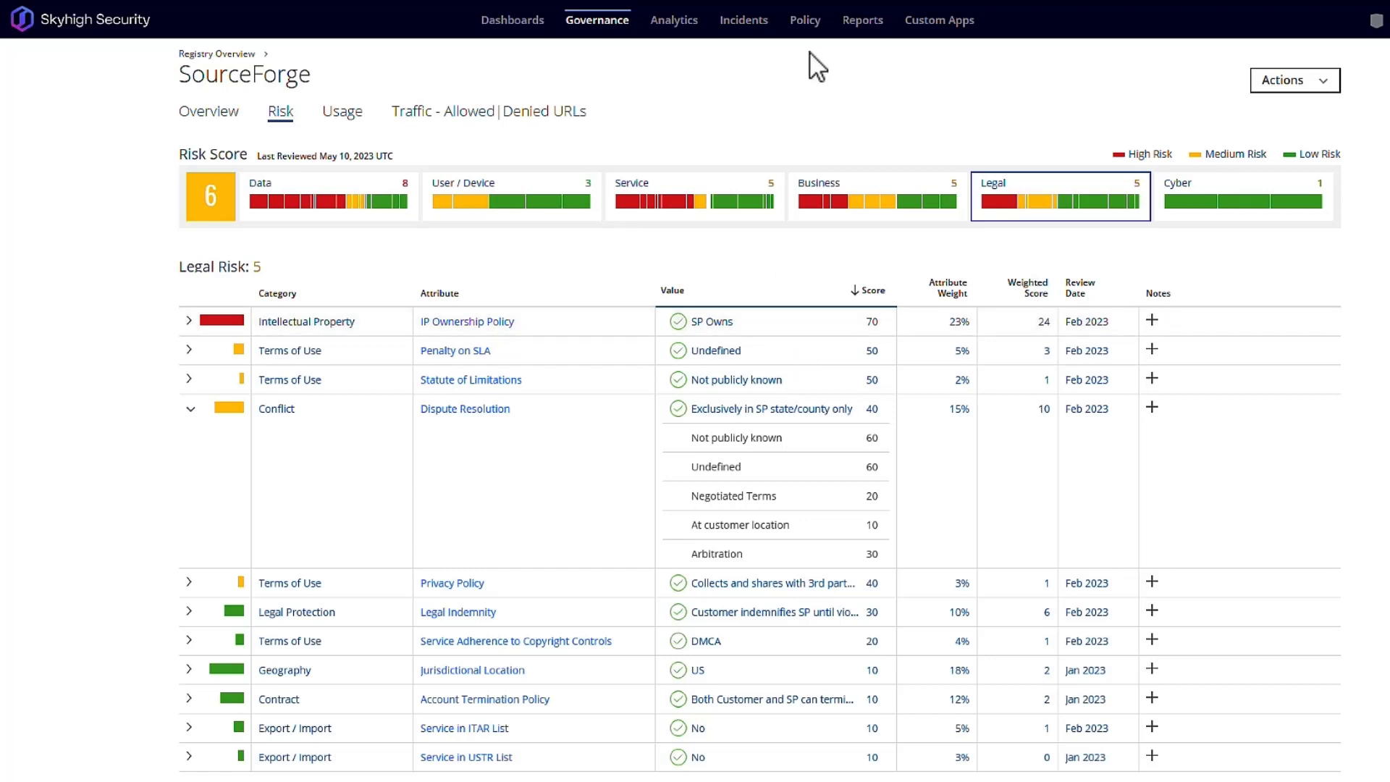
Go to Policy > Web Policy and select Application Blocking under Application Control
{"action": "left_click", "coordinate": [805, 22]}
{"action": "mouse_move", "coordinate": [887, 78]}
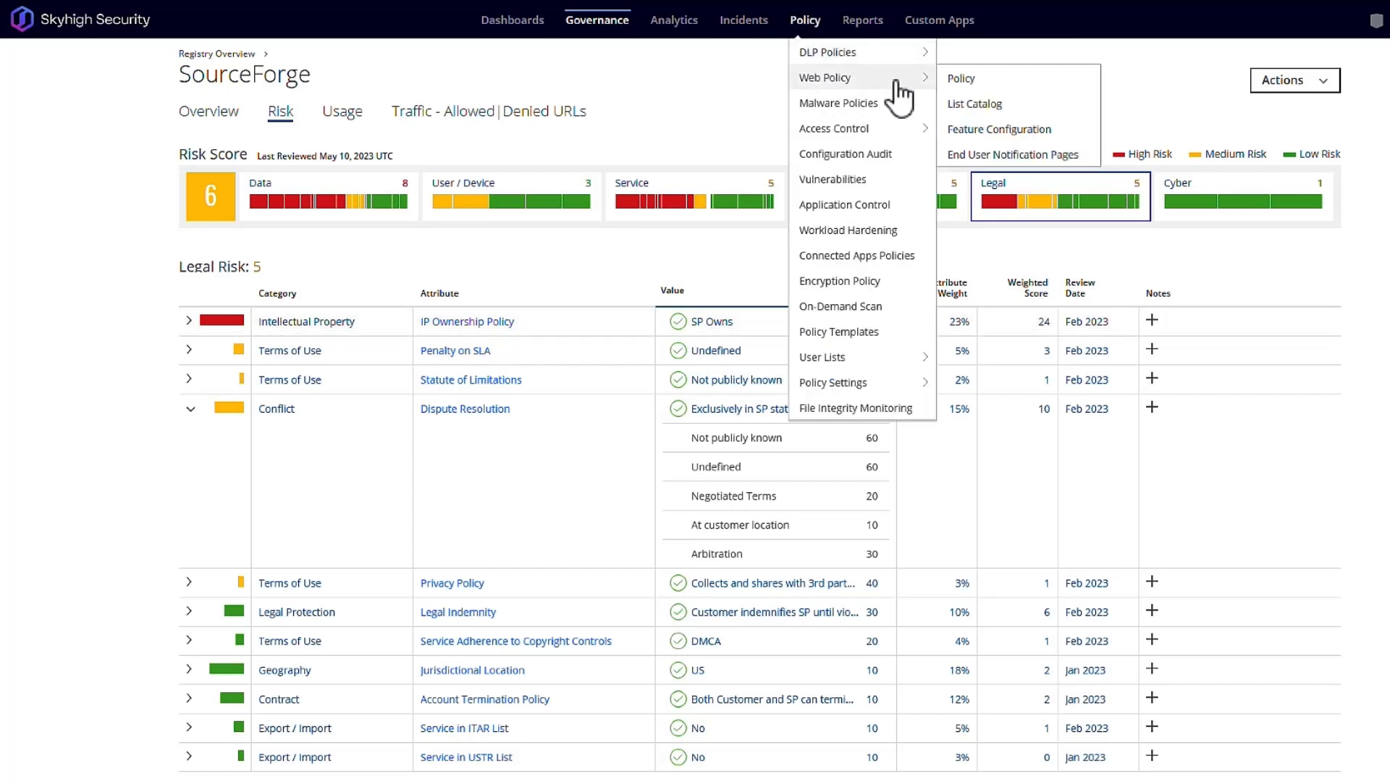
{"action": "left_click", "coordinate": [962, 79]}
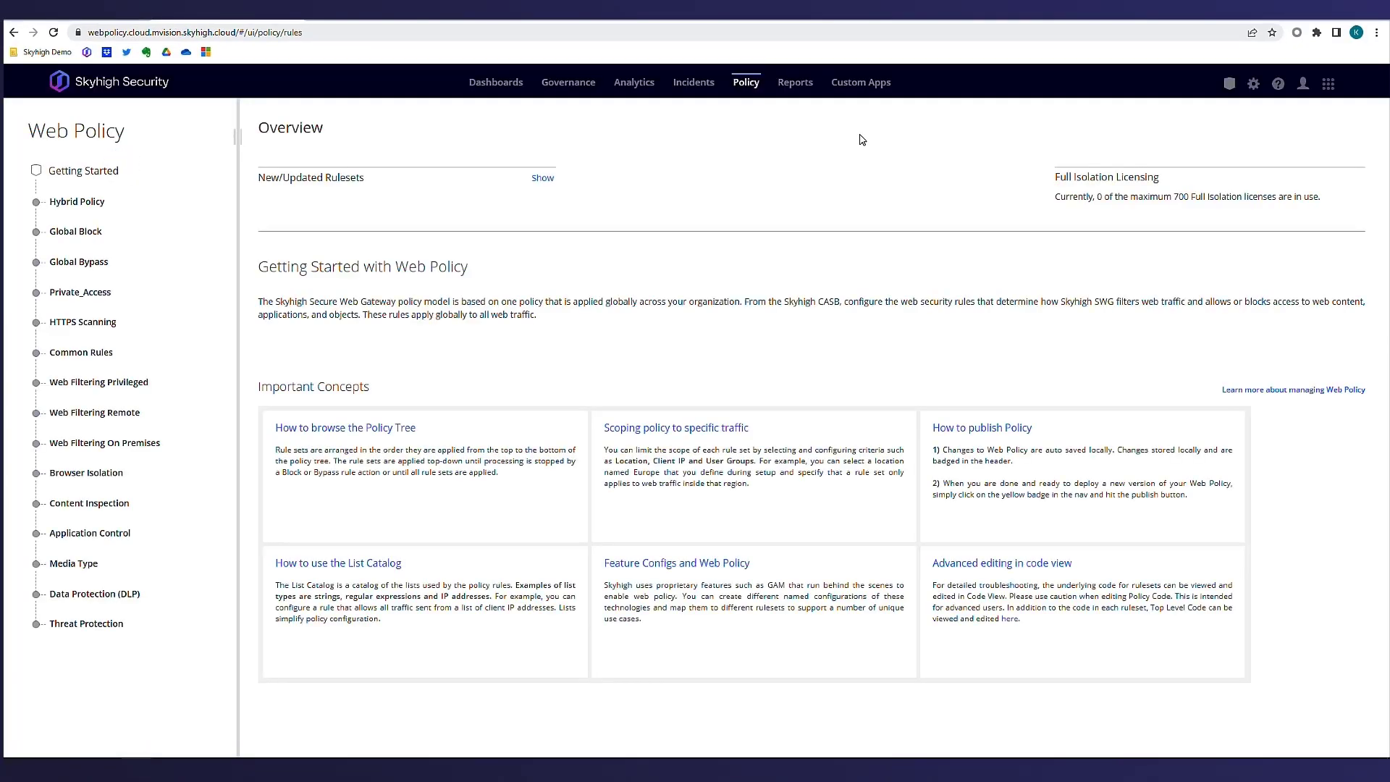
{"action": "left_click", "coordinate": [88, 534]}
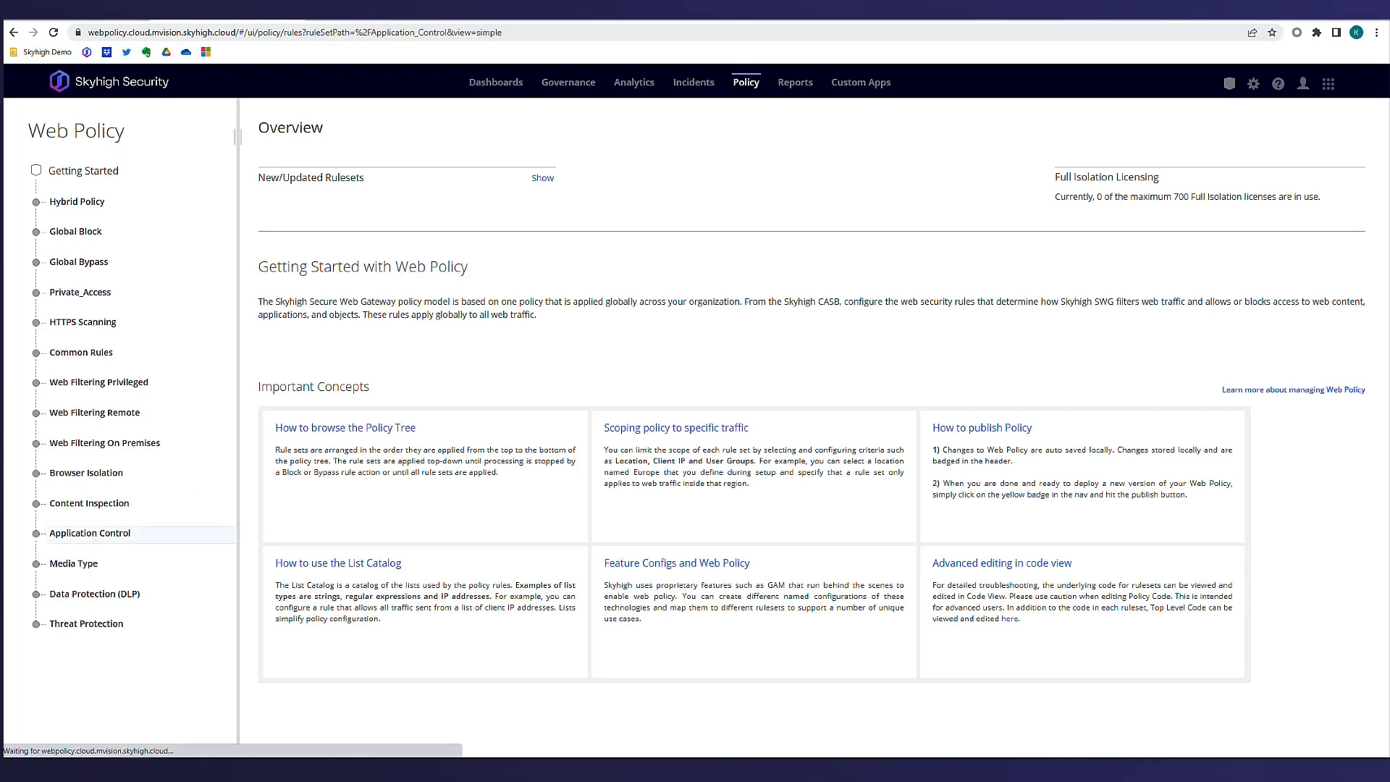
{"action": "left_click", "coordinate": [95, 564]}
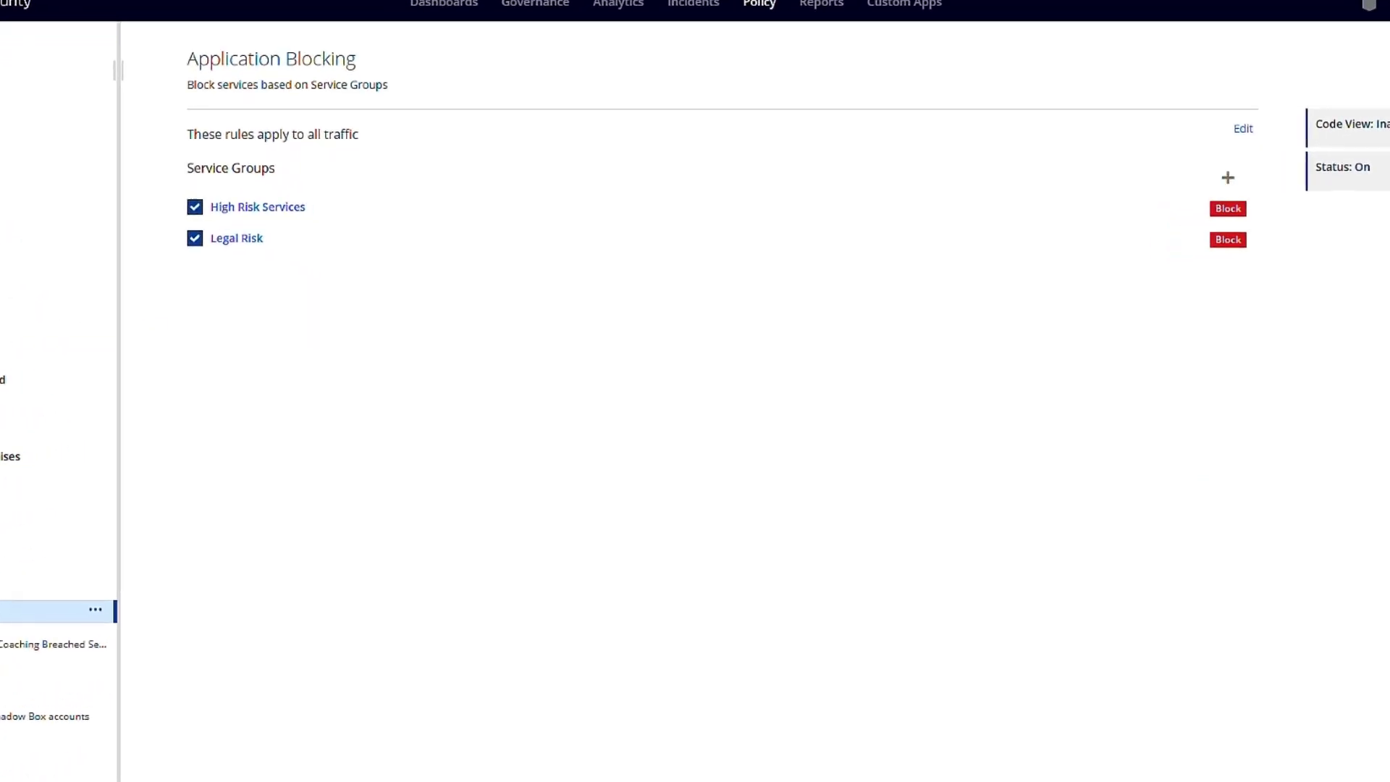
Confirm Legal Risk stays checked among the blocking rule's service groups, then view the coaching rule set
{"action": "left_click", "coordinate": [1228, 177]}
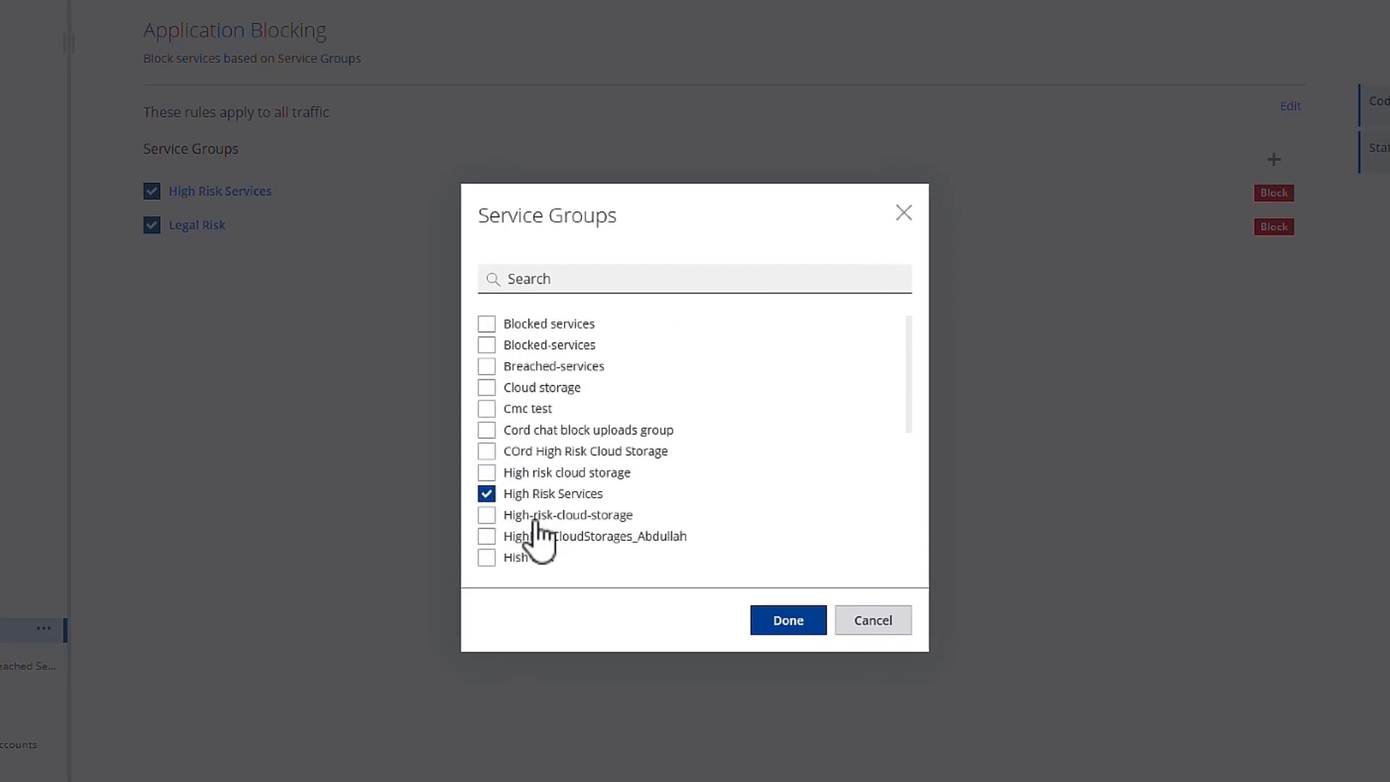
{"action": "scroll", "coordinate": [569, 525], "scroll_direction": "down", "scroll_amount": 2}
{"action": "scroll", "coordinate": [569, 525], "scroll_direction": "down", "scroll_amount": 1}
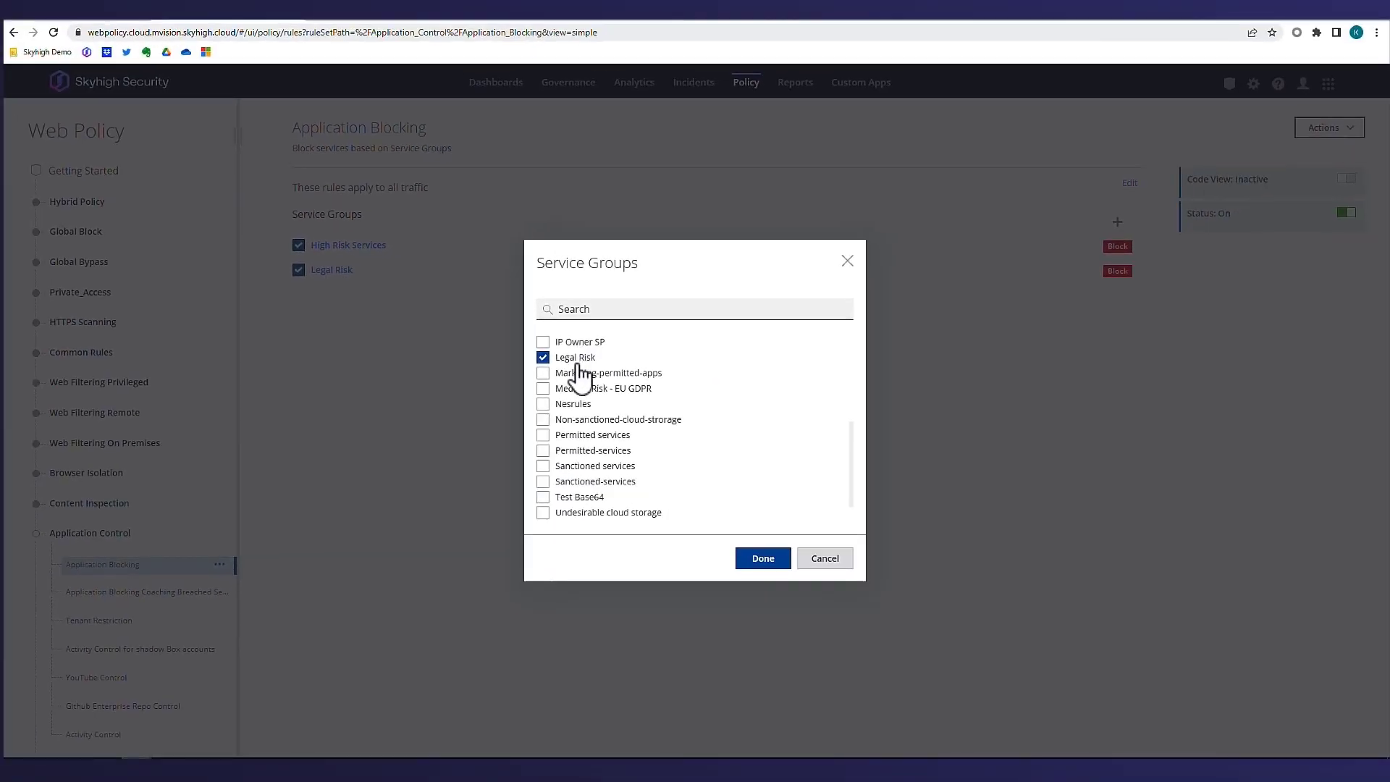
{"action": "left_click", "coordinate": [760, 562]}
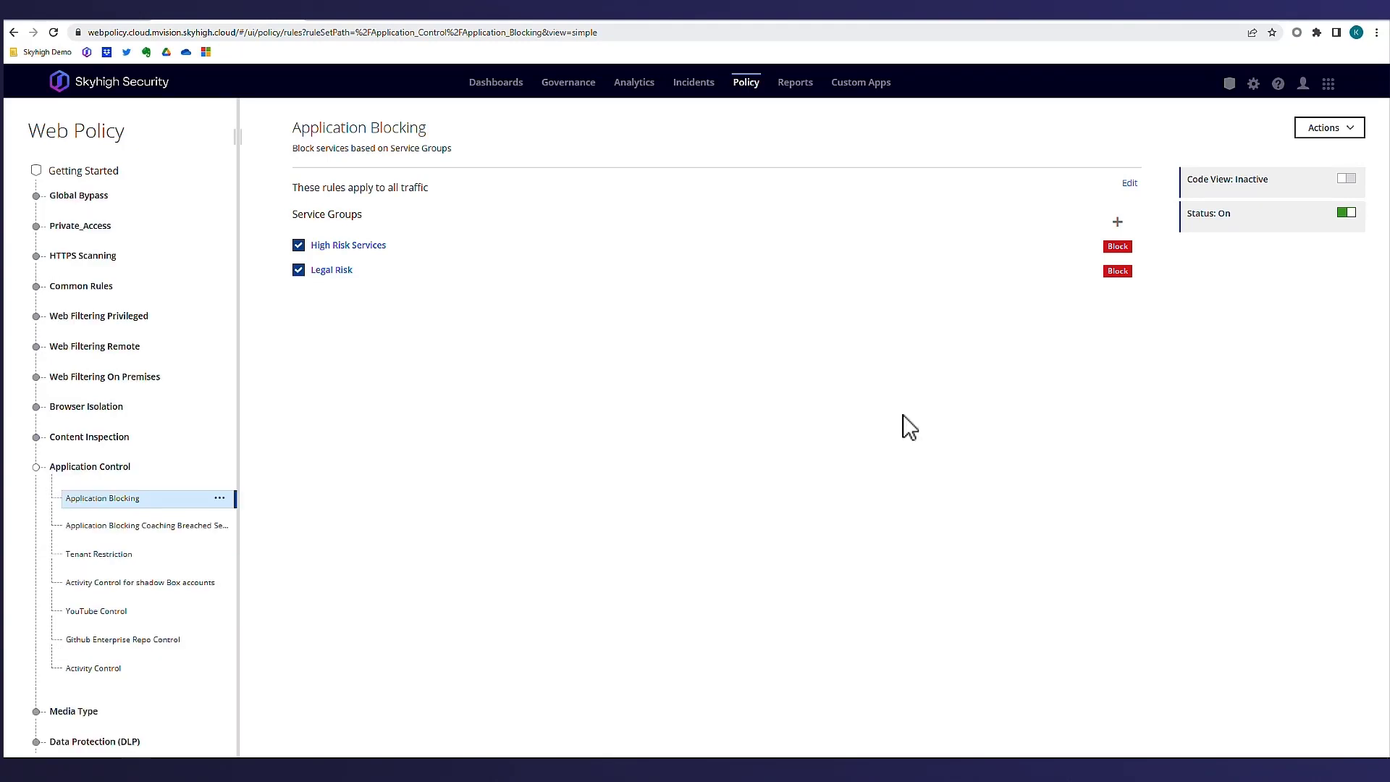
{"action": "left_click", "coordinate": [200, 530]}
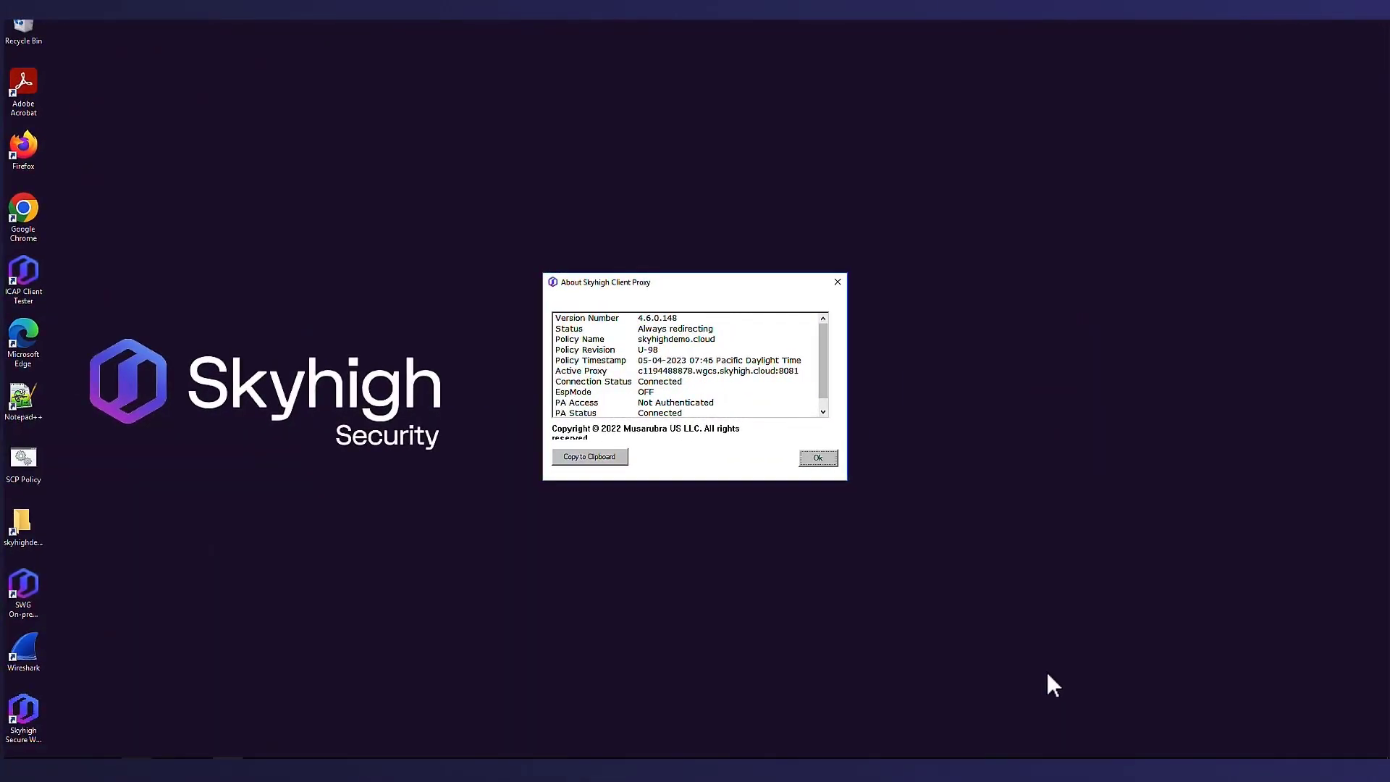
Load sourceforge.net in the Incognito window to get the Application Control block page, then open a new tab
{"action": "mouse_move", "coordinate": [202, 769]}
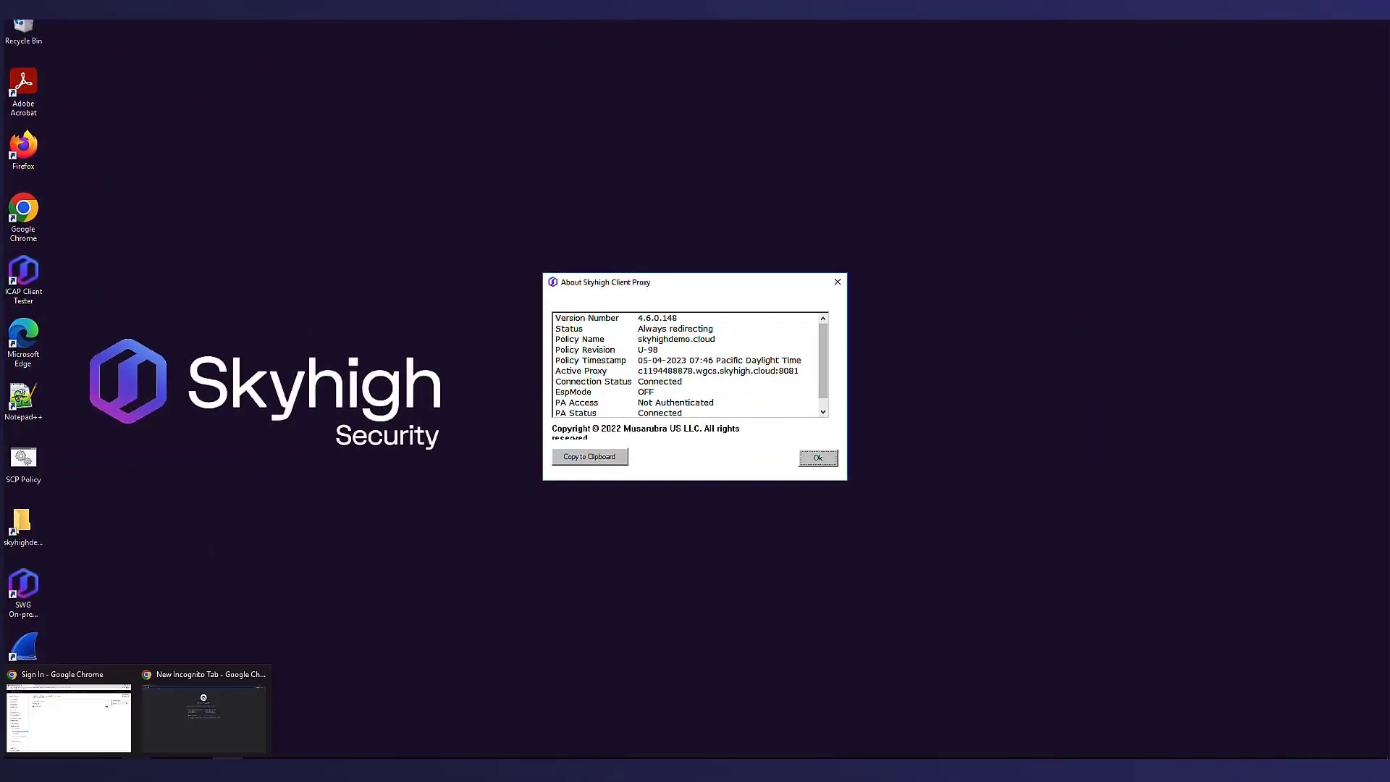
{"action": "left_click", "coordinate": [198, 731]}
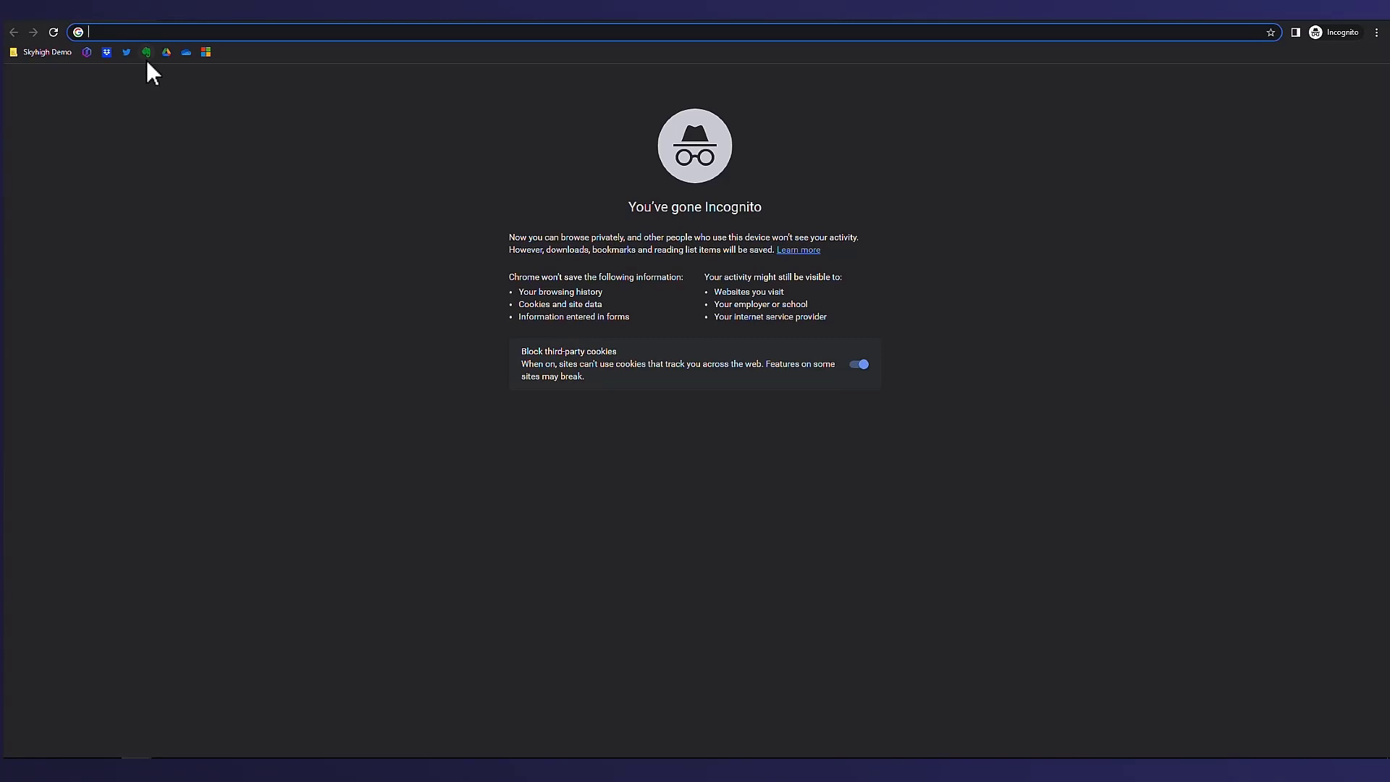
{"action": "type", "text": "source"}
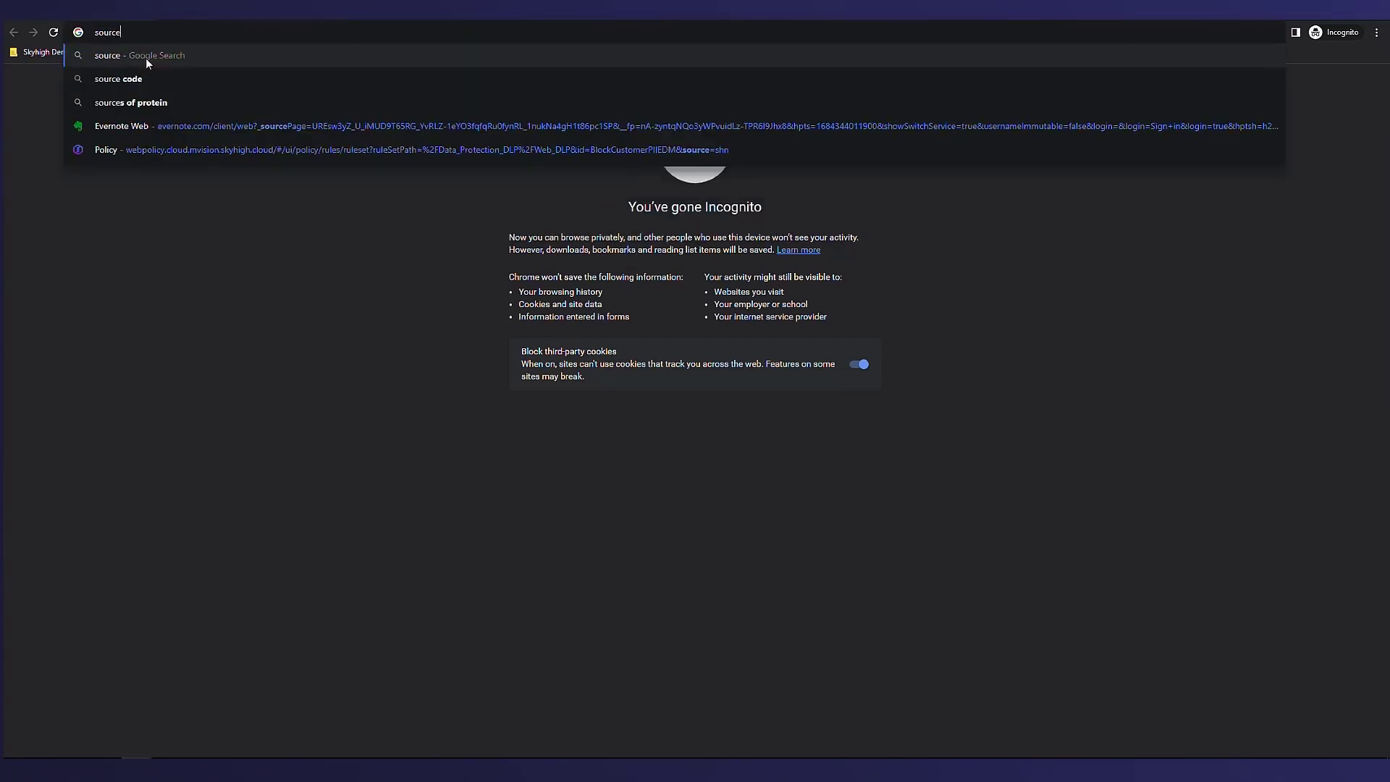
{"action": "type", "text": "forge."}
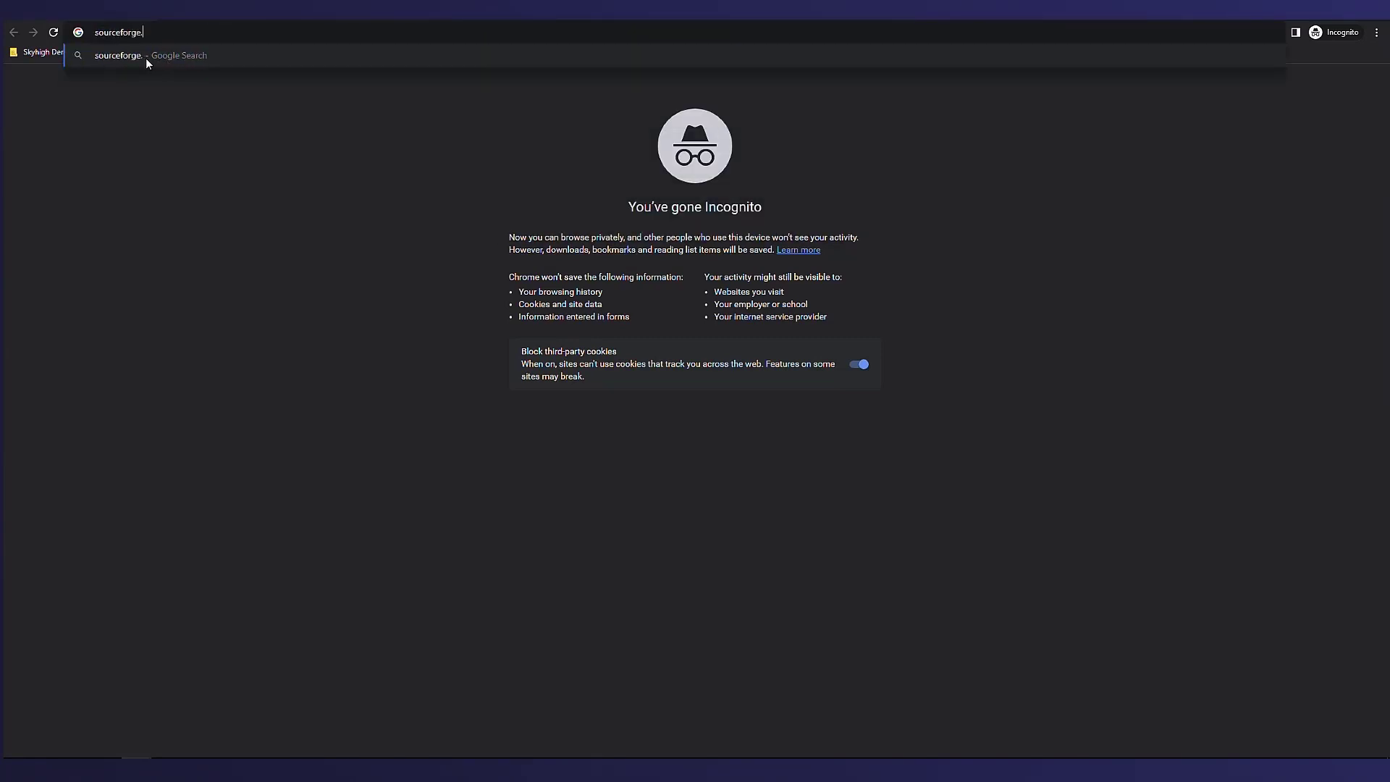
{"action": "type", "text": "net"}
{"action": "key", "text": "Return"}
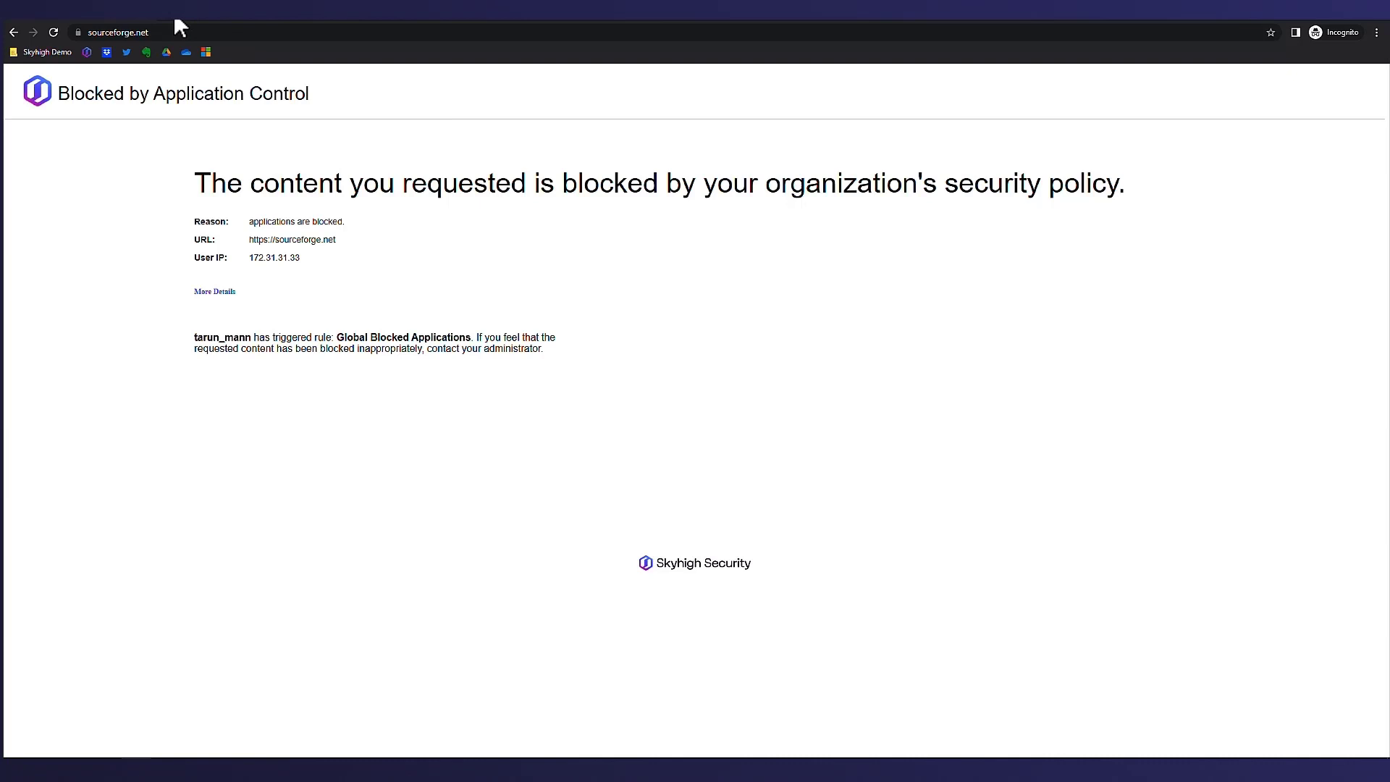
{"action": "key", "text": "ctrl+t"}
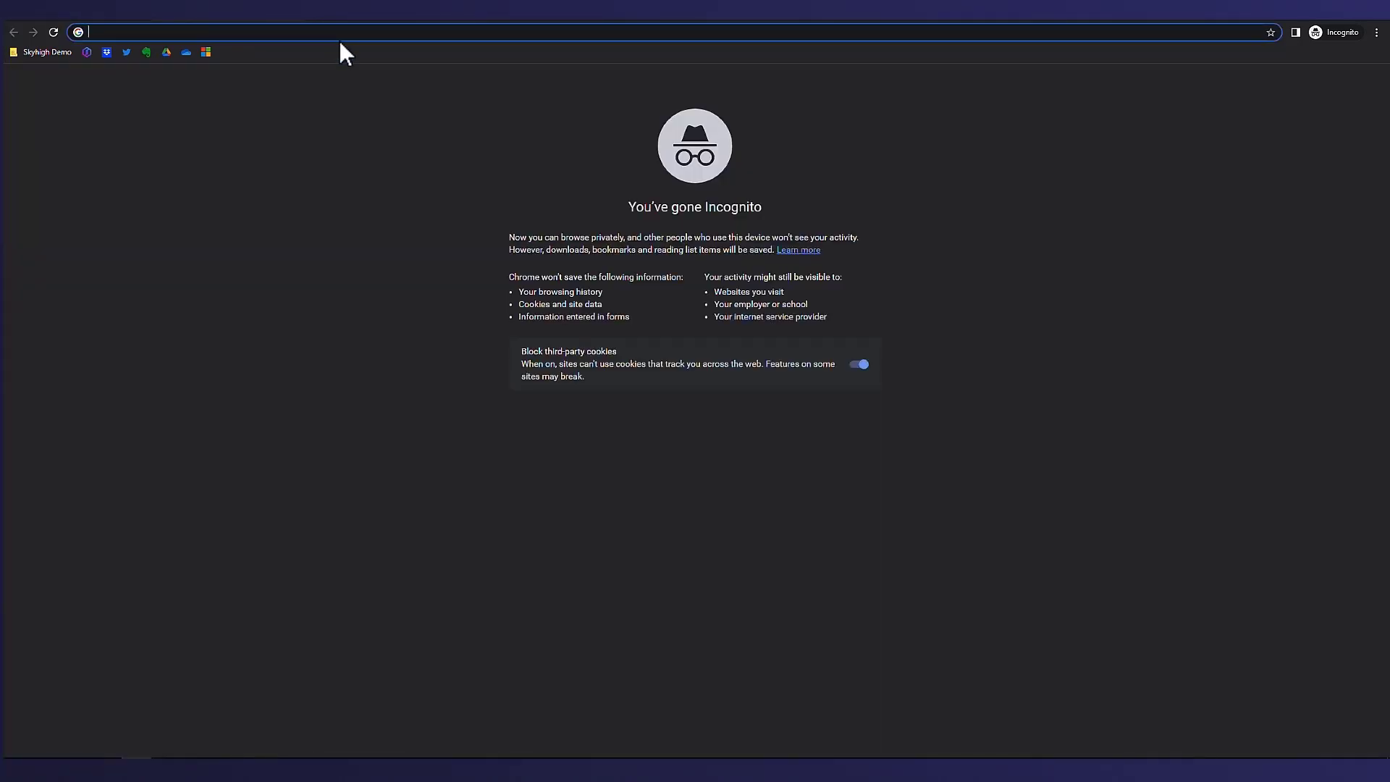
Visit reddit.com and proceed past the Skyhigh Coaching Activation page
{"action": "type", "text": "reddit"}
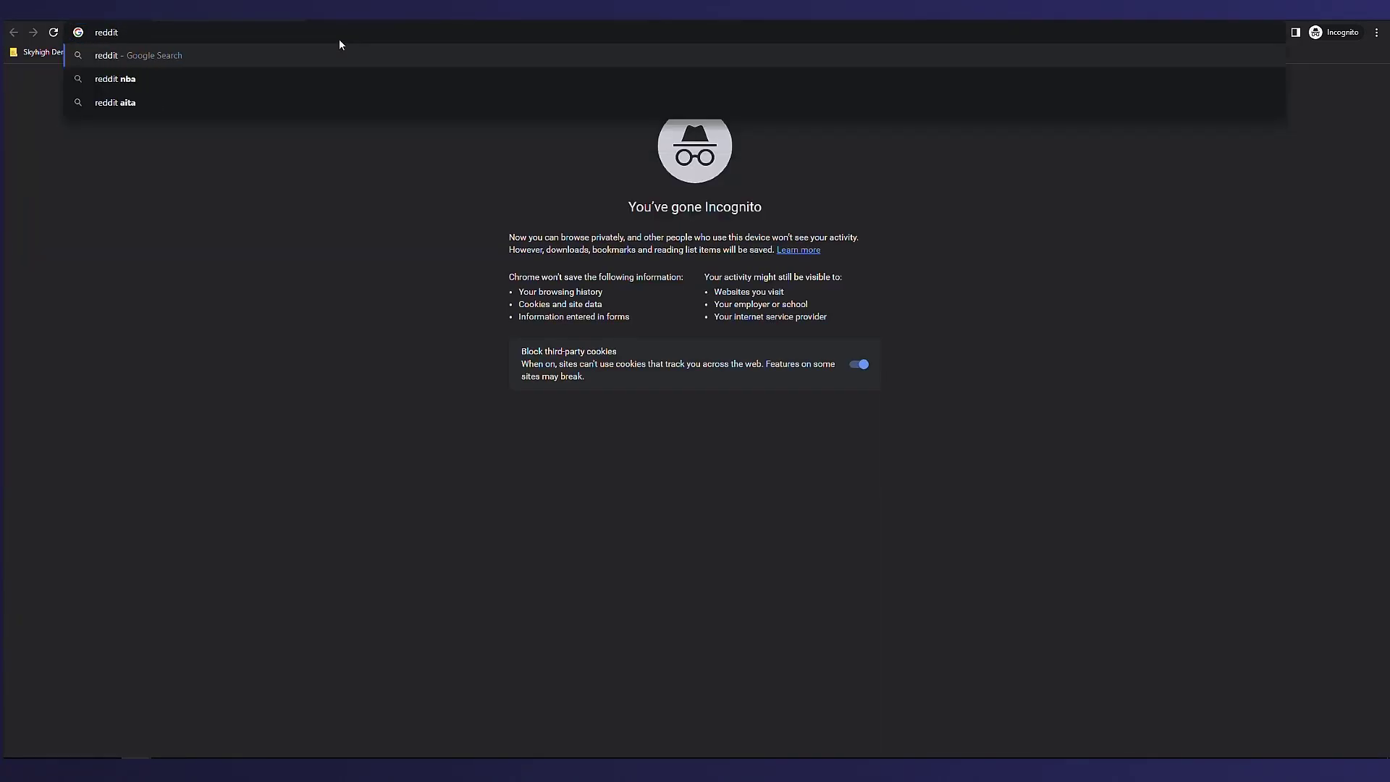
{"action": "type", "text": ".com"}
{"action": "key", "text": "Return"}
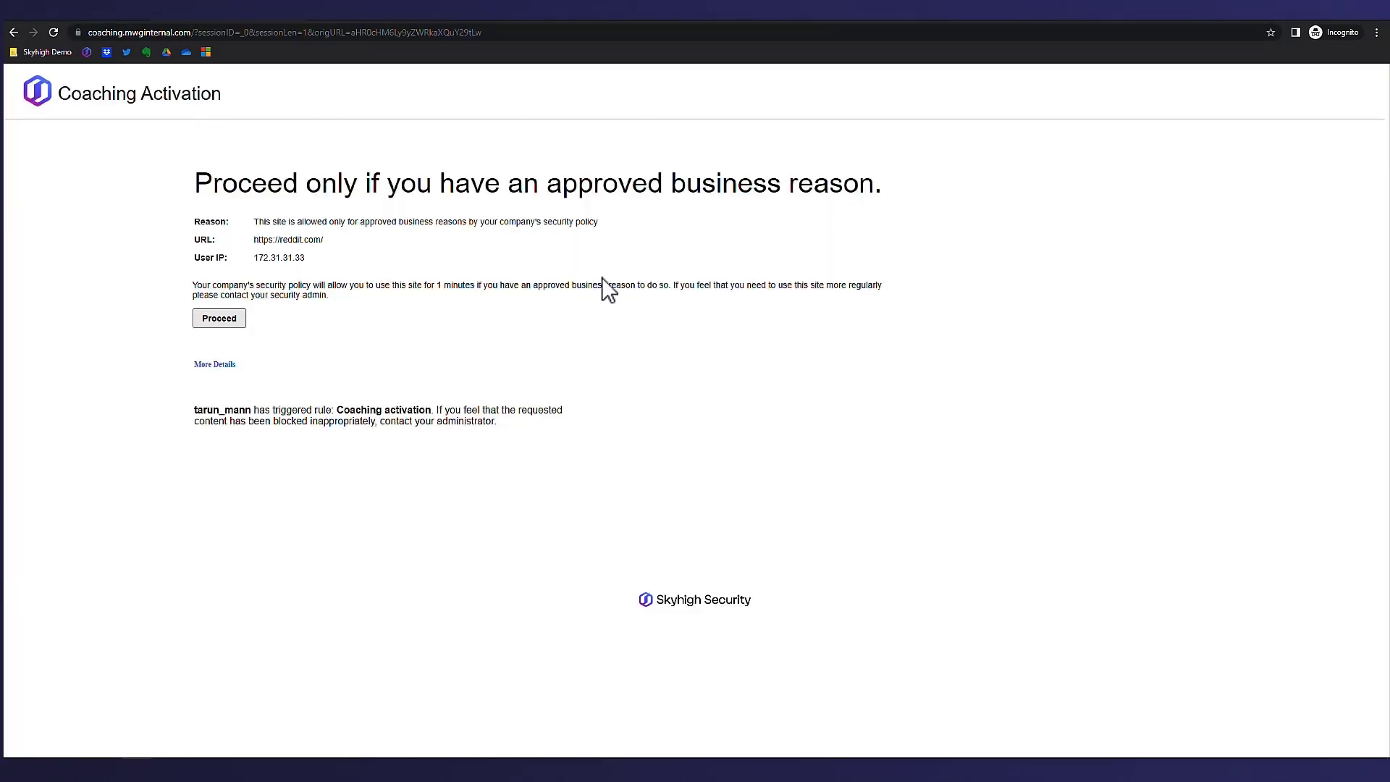
{"action": "left_click", "coordinate": [222, 322]}
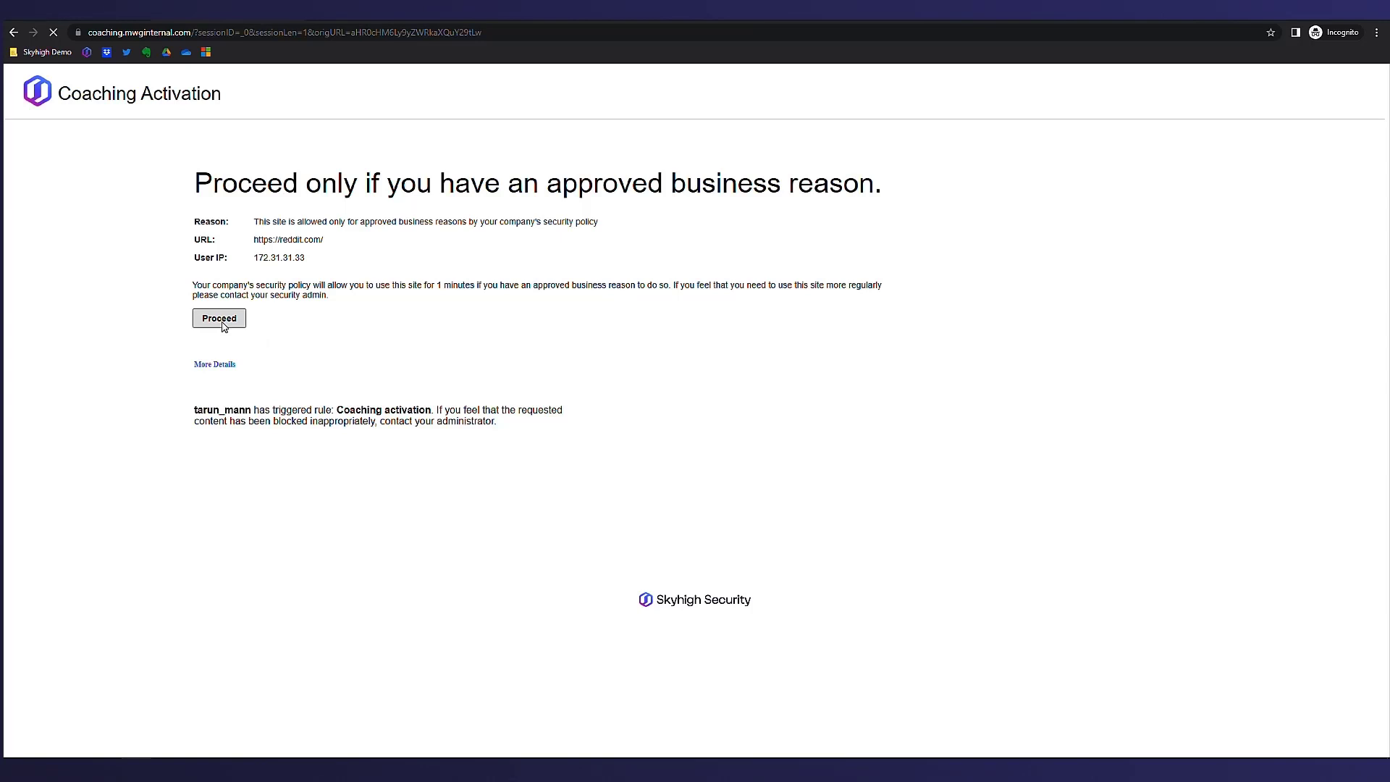